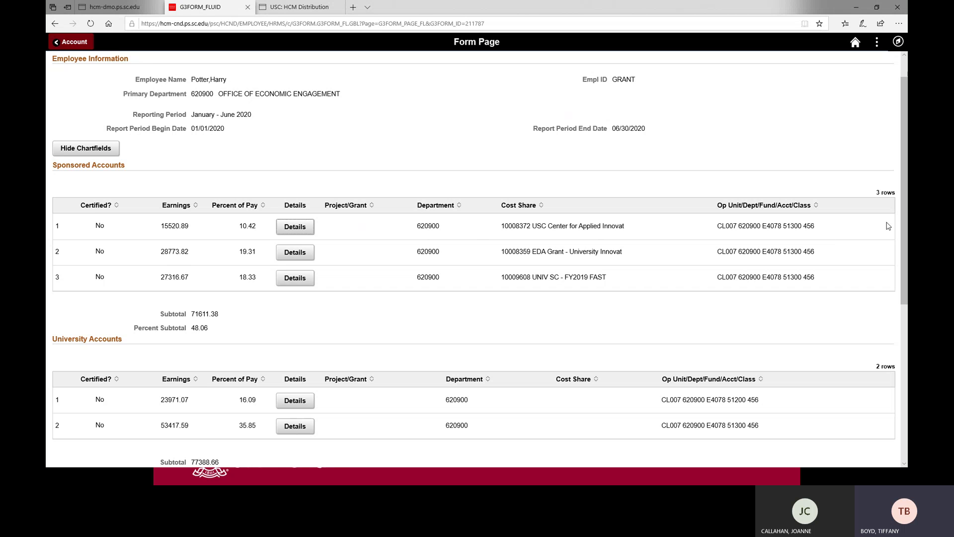
Compare the form's sponsored and university account subtotals with the HCM Distribution slides in the PowerPoint slide show
{"action": "left_click_drag", "start_coordinate": [906, 234], "coordinate": [907, 324]}
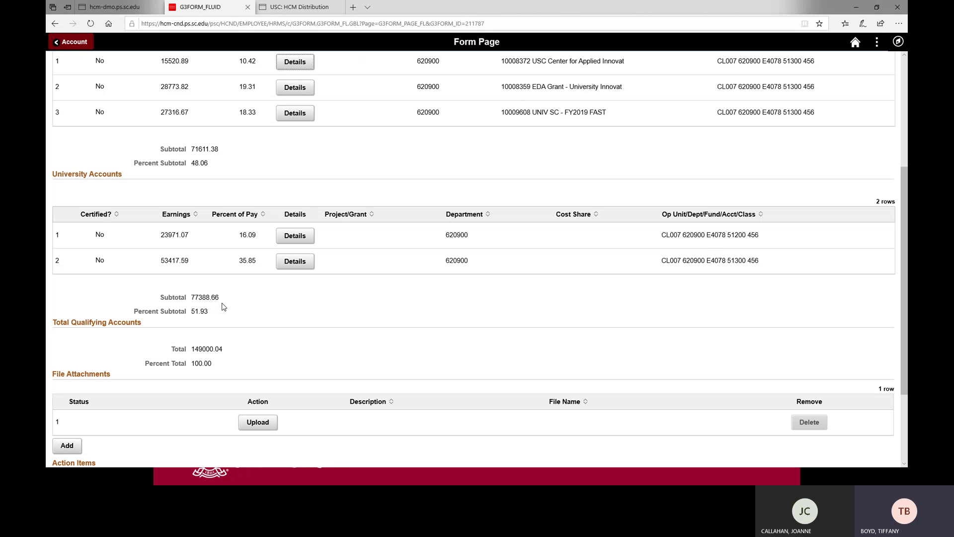
{"action": "key", "text": "alt+Tab"}
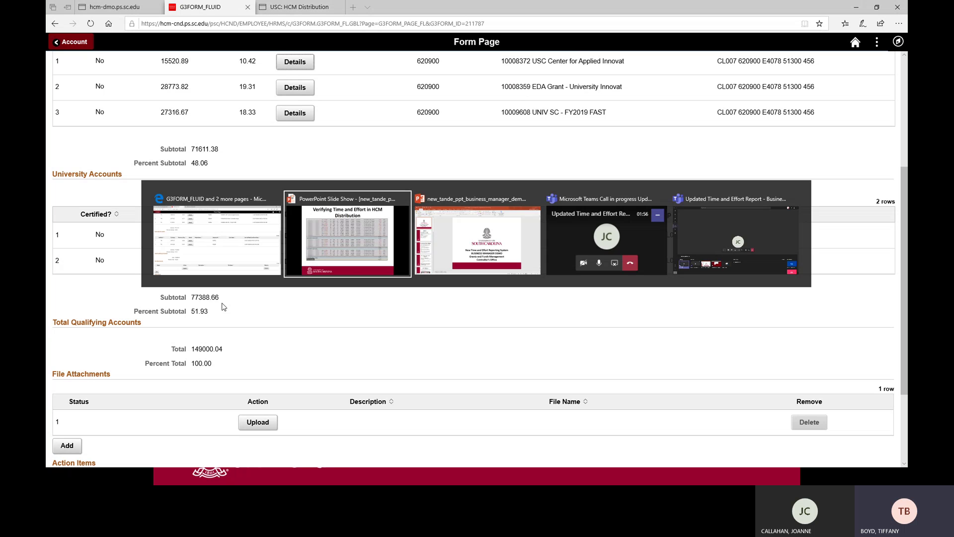
{"action": "key", "text": "alt+Tab"}
{"action": "key", "text": "alt+Tab"}
{"action": "key", "text": "alt+Tab"}
{"action": "key", "text": "alt+Tab"}
{"action": "key", "text": "alt+Tab"}
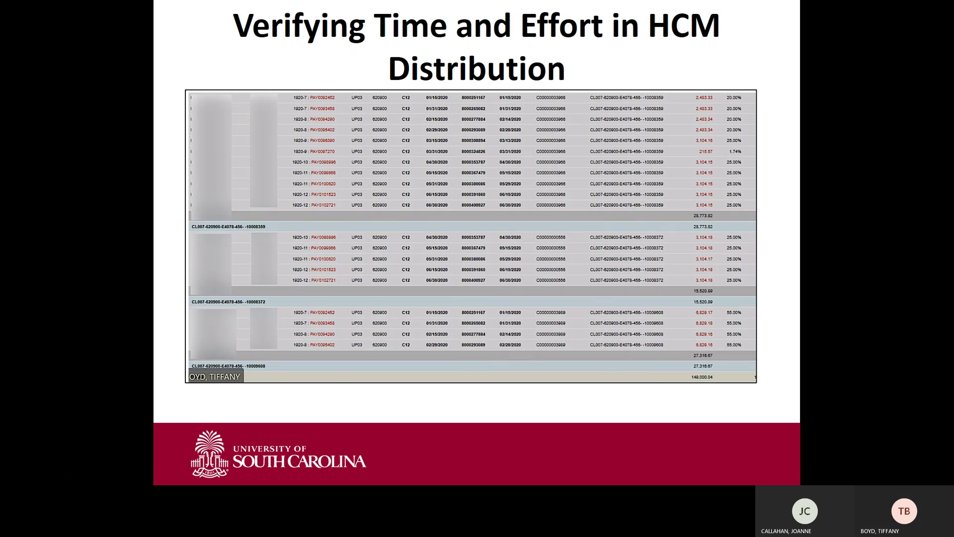
{"action": "key", "text": "Right"}
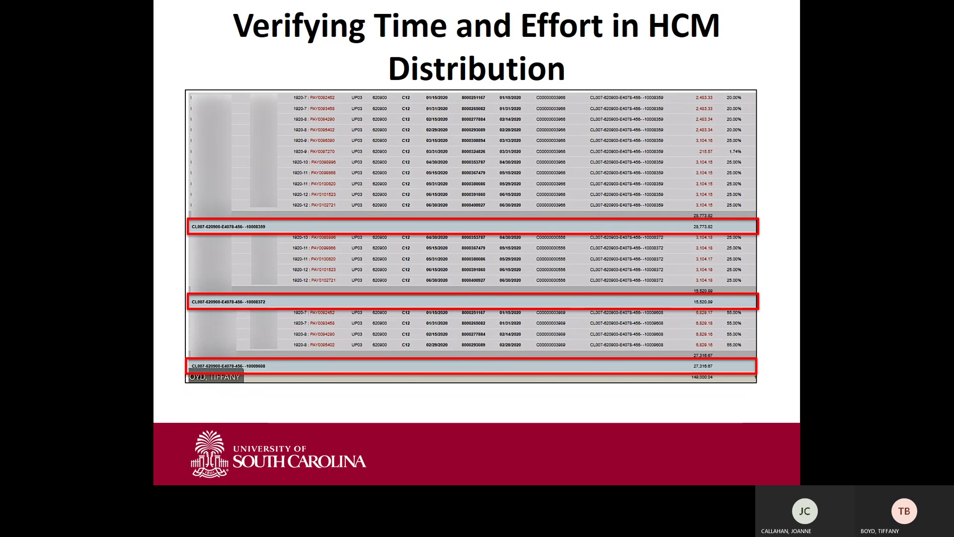
{"action": "key", "text": "Right"}
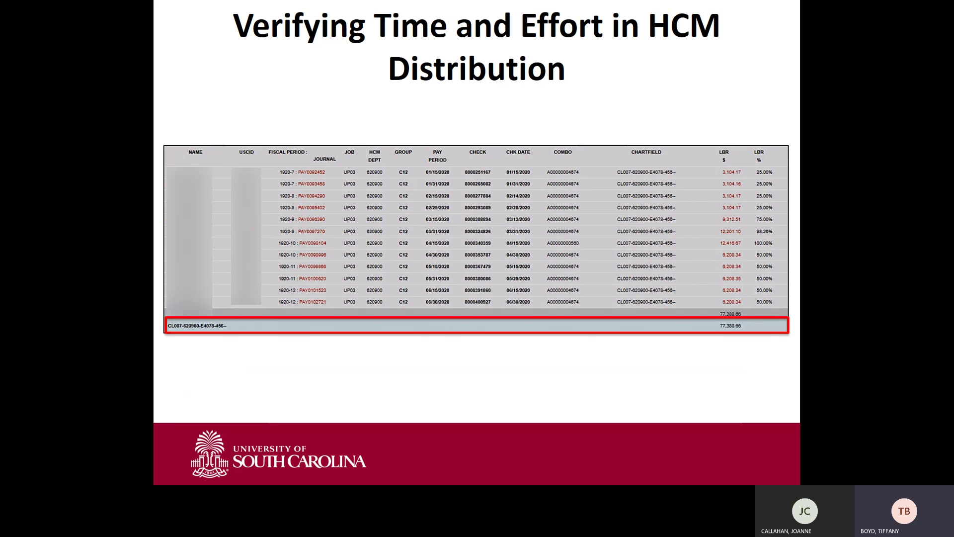
Return to the Time and Effort form in the browser, set the payroll acknowledgement to Yes and submit the form
{"action": "key", "text": "alt+Tab"}
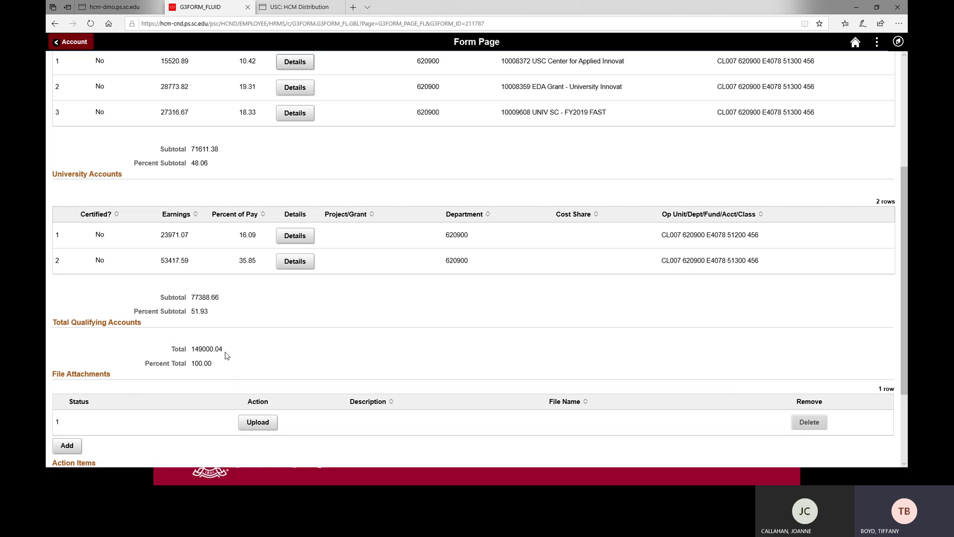
{"action": "left_click_drag", "start_coordinate": [907, 215], "coordinate": [907, 294]}
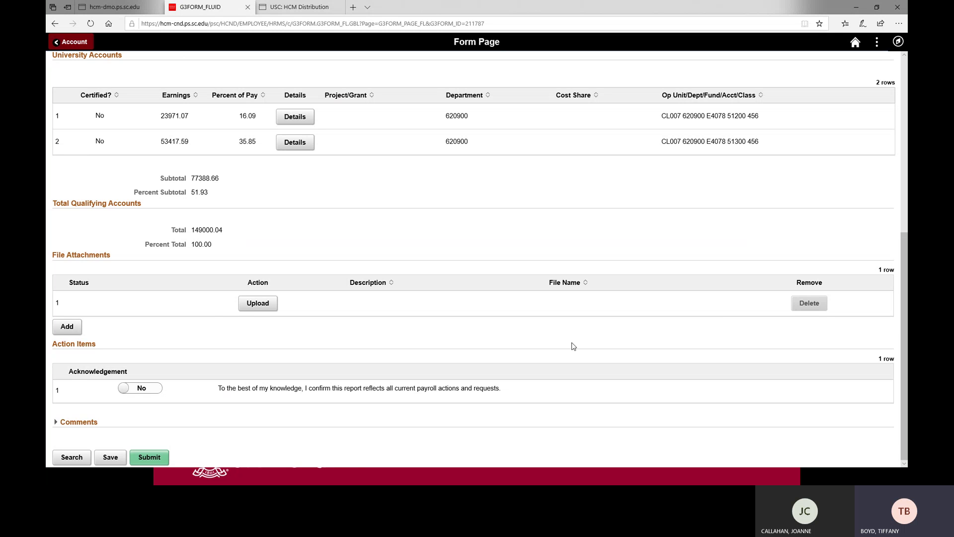
{"action": "left_click", "coordinate": [157, 393]}
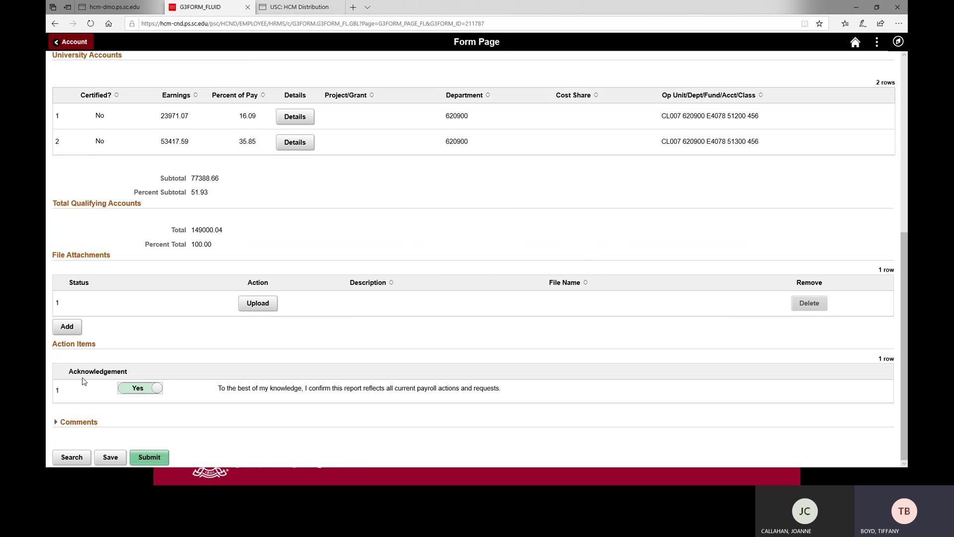
{"action": "left_click", "coordinate": [151, 457]}
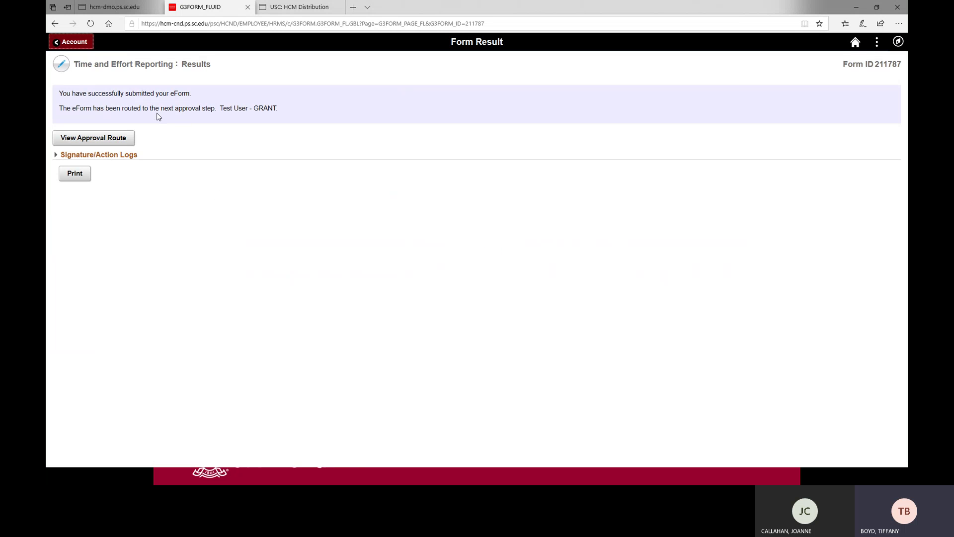
View the submitted form's approval route, expanding the three Parallel Stage project entries to review their approvers alongside the Employee and Supervisor stages
{"action": "left_click", "coordinate": [113, 141]}
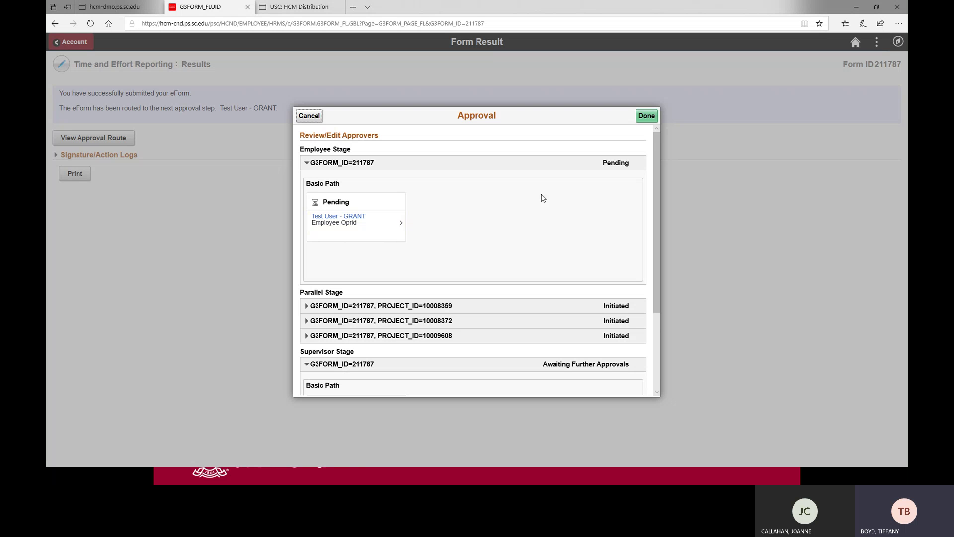
{"action": "left_click_drag", "start_coordinate": [656, 239], "coordinate": [657, 286]}
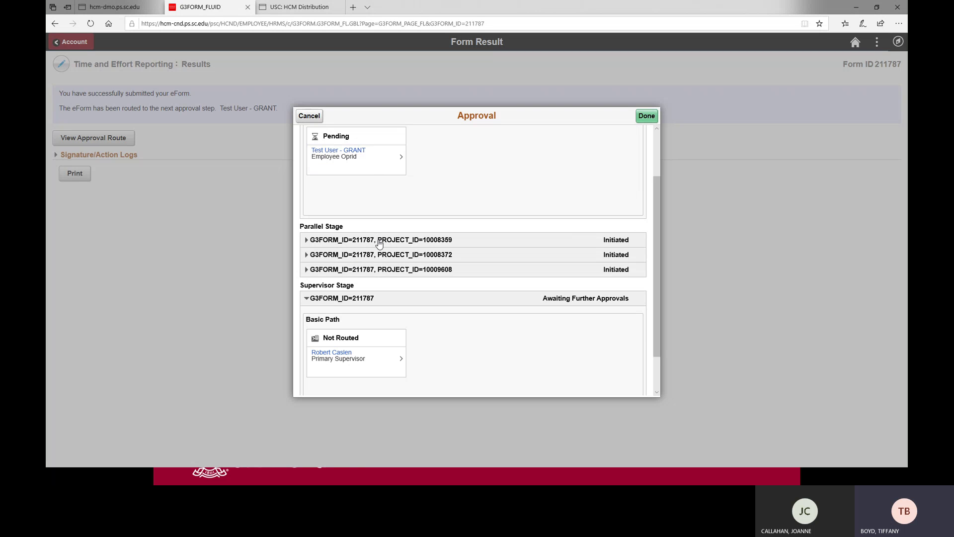
{"action": "left_click", "coordinate": [379, 242]}
{"action": "left_click_drag", "start_coordinate": [656, 251], "coordinate": [663, 303]}
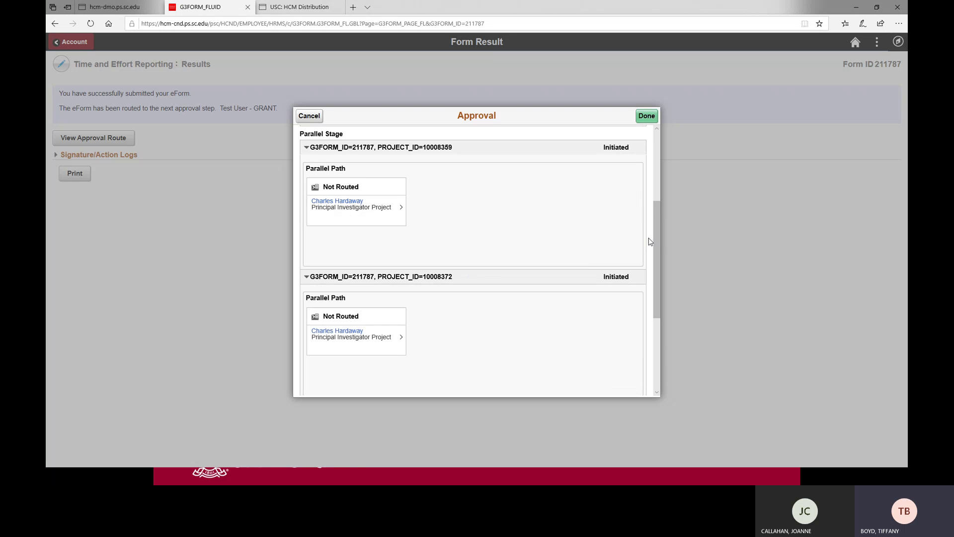
{"action": "left_click_drag", "start_coordinate": [657, 245], "coordinate": [666, 314]}
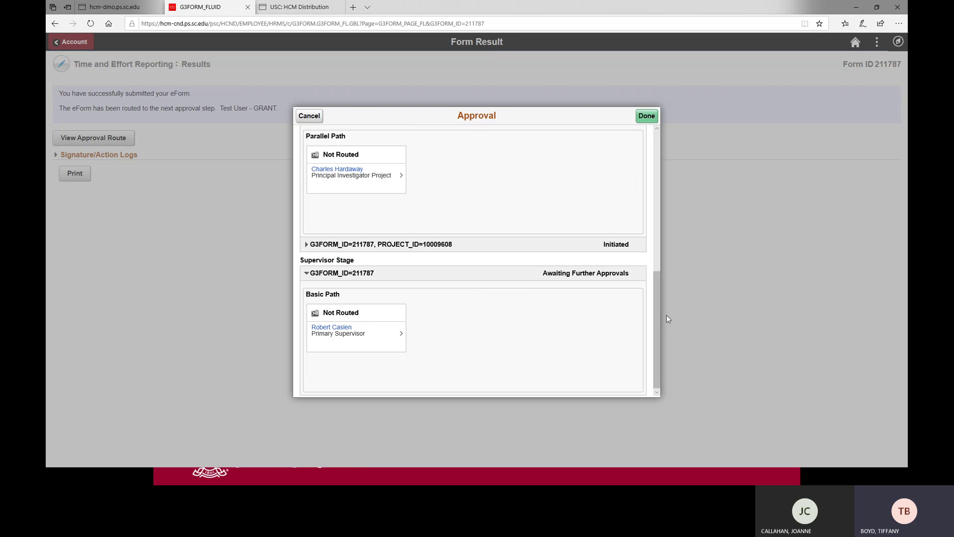
{"action": "left_click", "coordinate": [434, 251]}
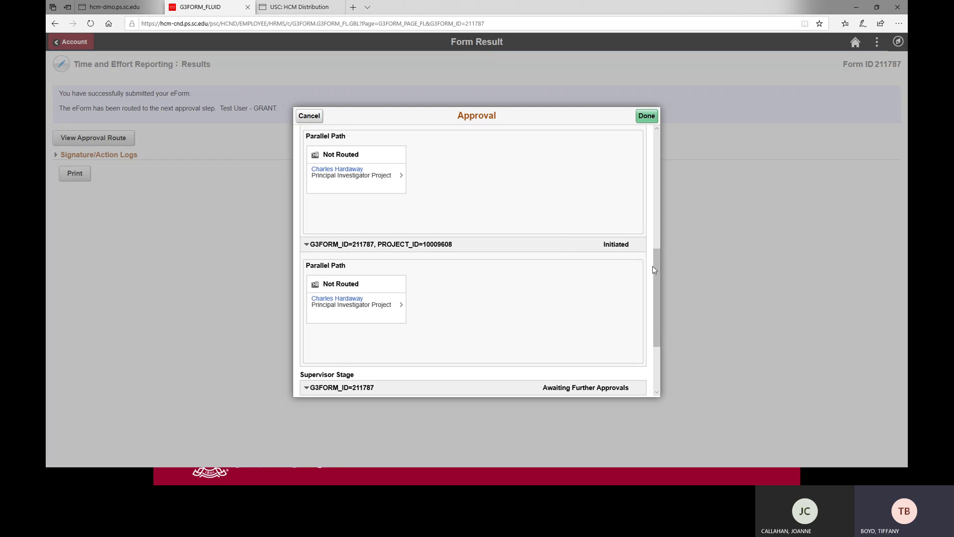
{"action": "left_click_drag", "start_coordinate": [655, 269], "coordinate": [666, 351]}
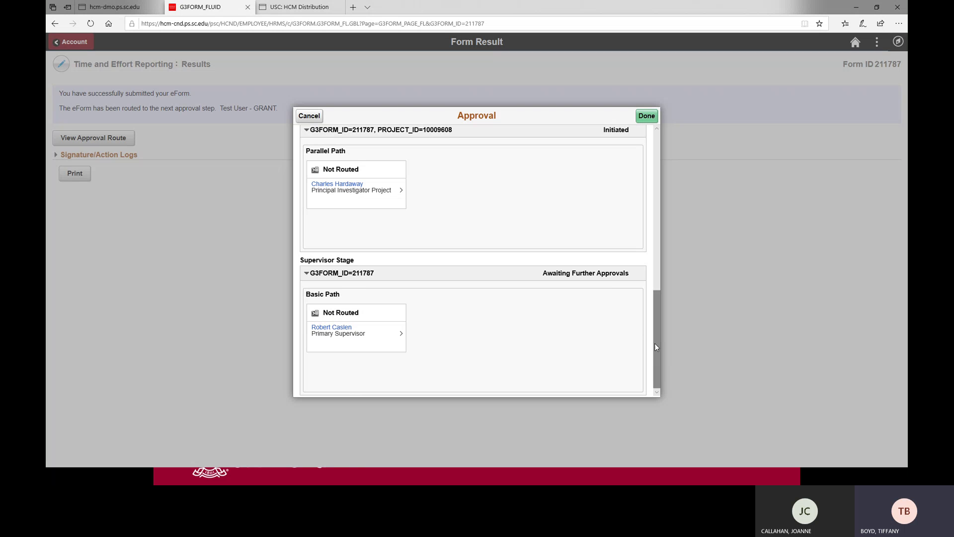
{"action": "left_click_drag", "start_coordinate": [655, 343], "coordinate": [654, 140]}
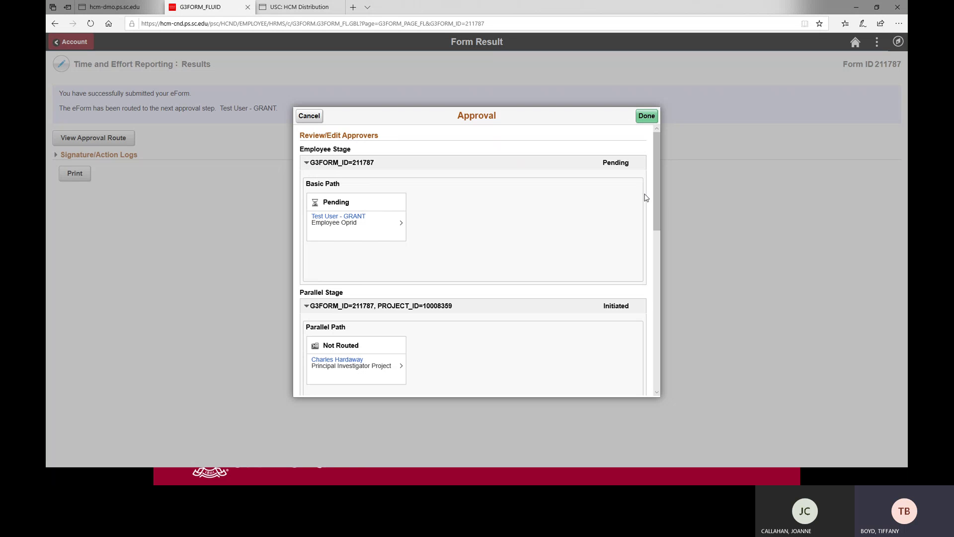
{"action": "left_click_drag", "start_coordinate": [656, 208], "coordinate": [665, 397]}
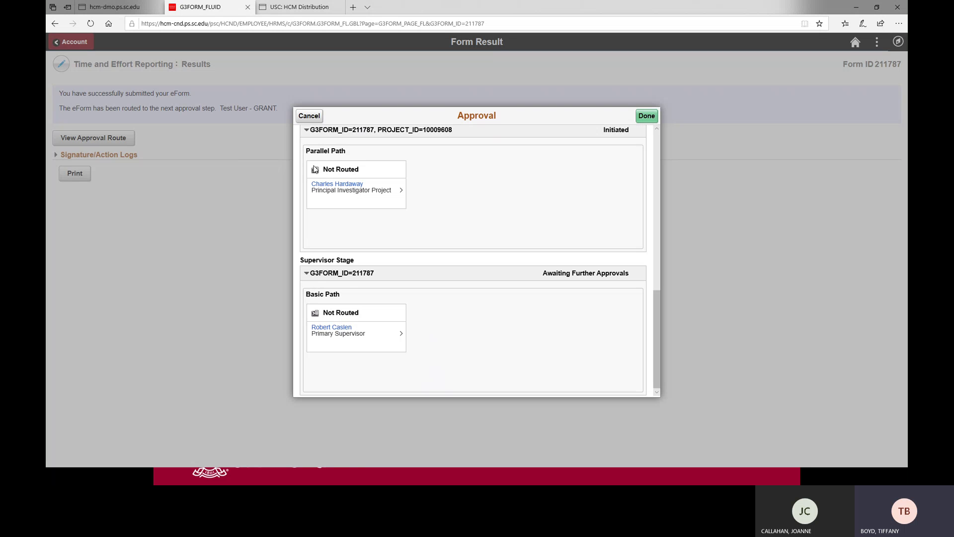
Collapse the Supervisor Stage entry and the three Parallel Stage project entries in the approval route
{"action": "left_click", "coordinate": [318, 275]}
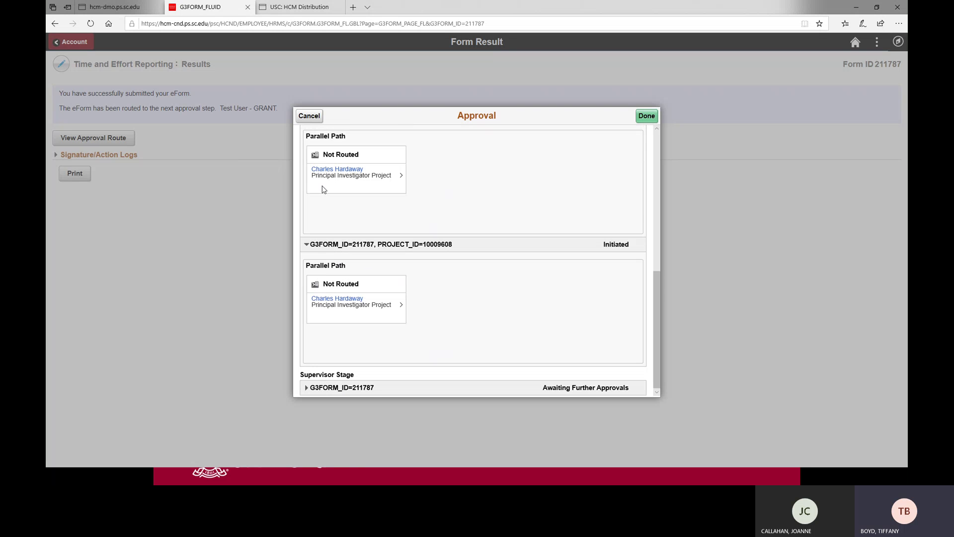
{"action": "left_click", "coordinate": [314, 246]}
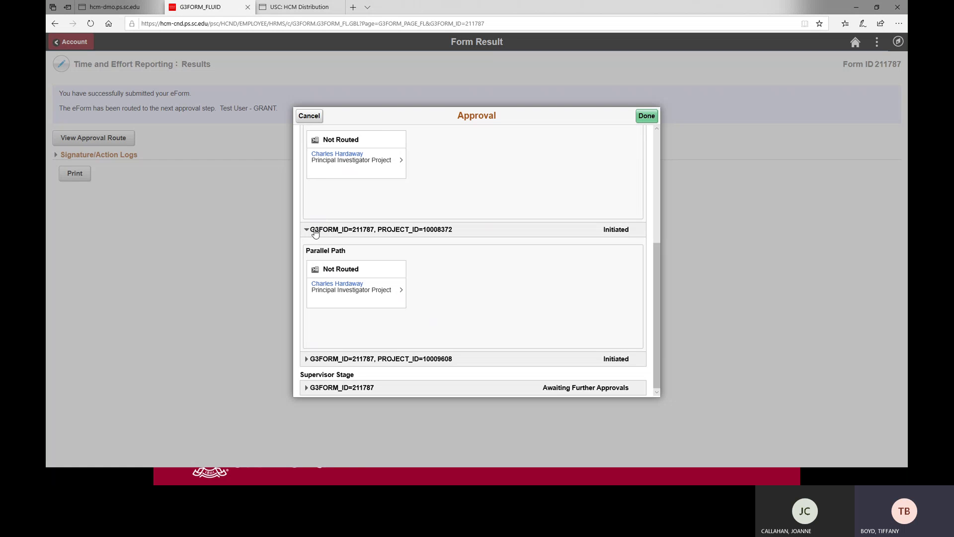
{"action": "left_click", "coordinate": [315, 226]}
{"action": "left_click", "coordinate": [307, 194]}
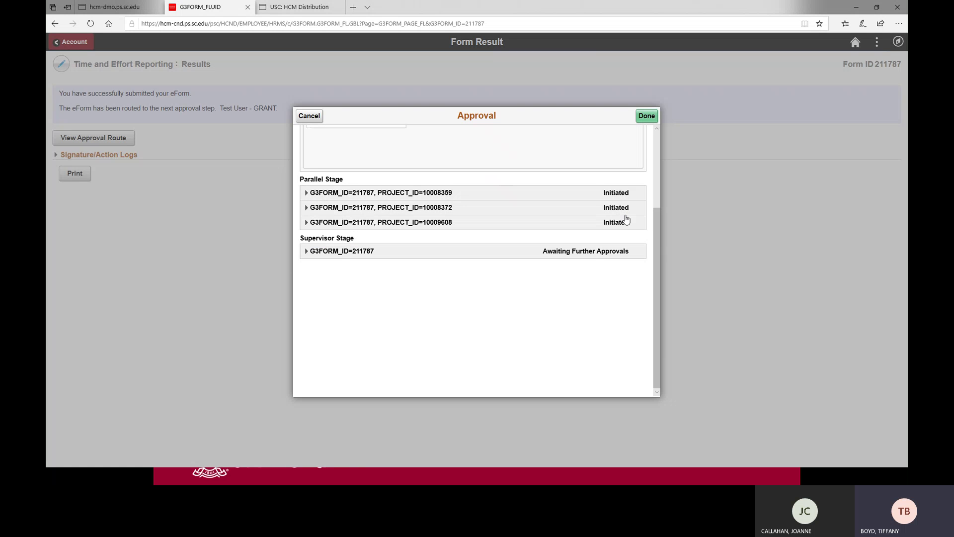
{"action": "left_click_drag", "start_coordinate": [657, 244], "coordinate": [651, 161]}
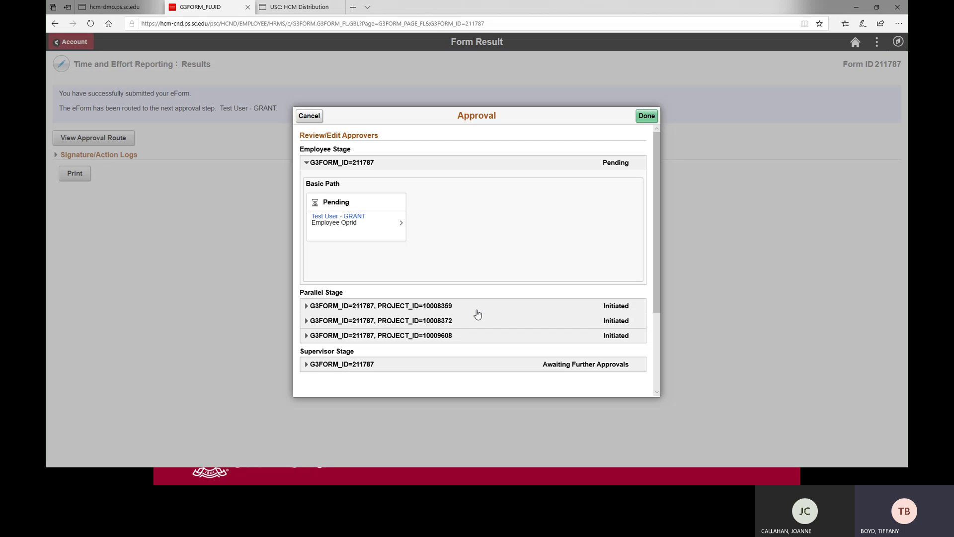
Close the approval route and expand the Signature/Action Logs on the form result page
{"action": "left_click", "coordinate": [647, 117]}
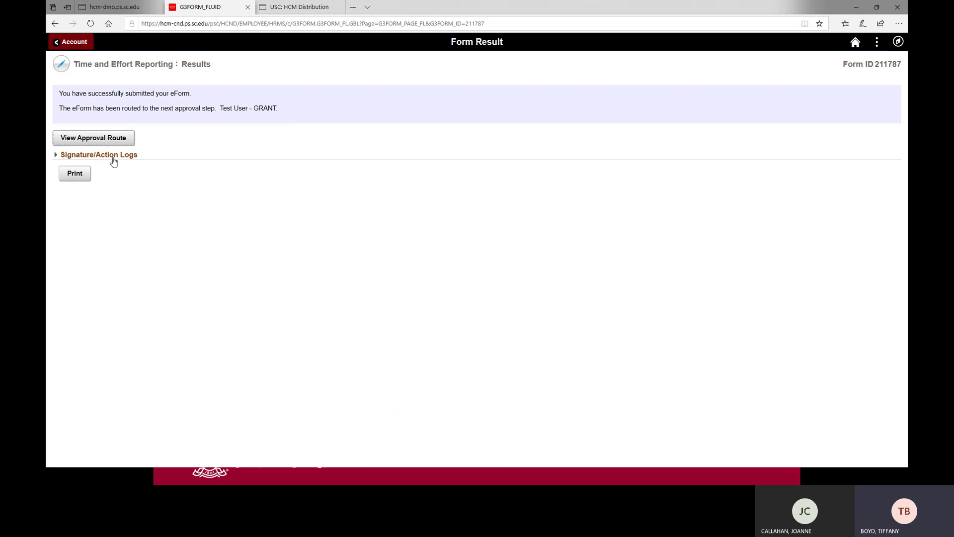
{"action": "left_click", "coordinate": [113, 158]}
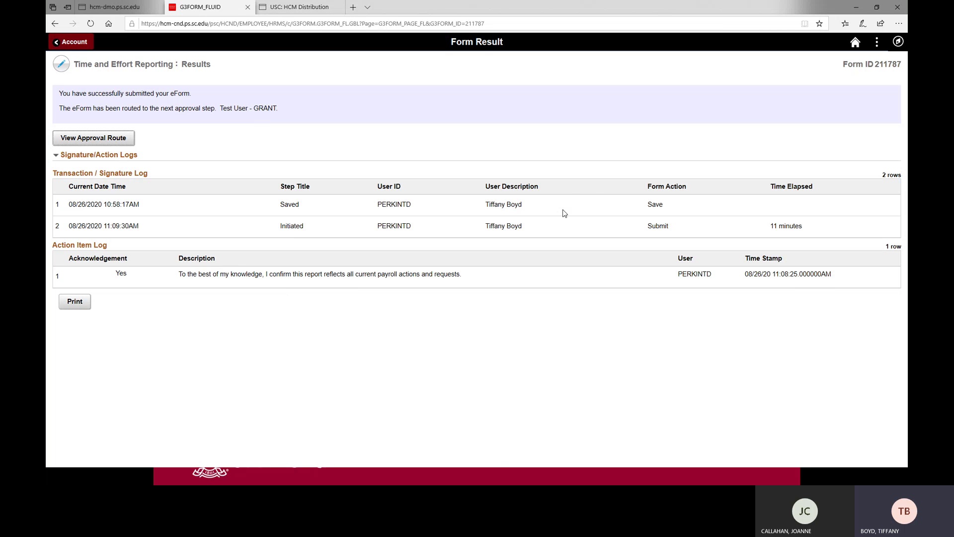
Switch to the PowerPoint slide show and advance to the Earning Codes Included slide
{"action": "key", "text": "alt+Tab"}
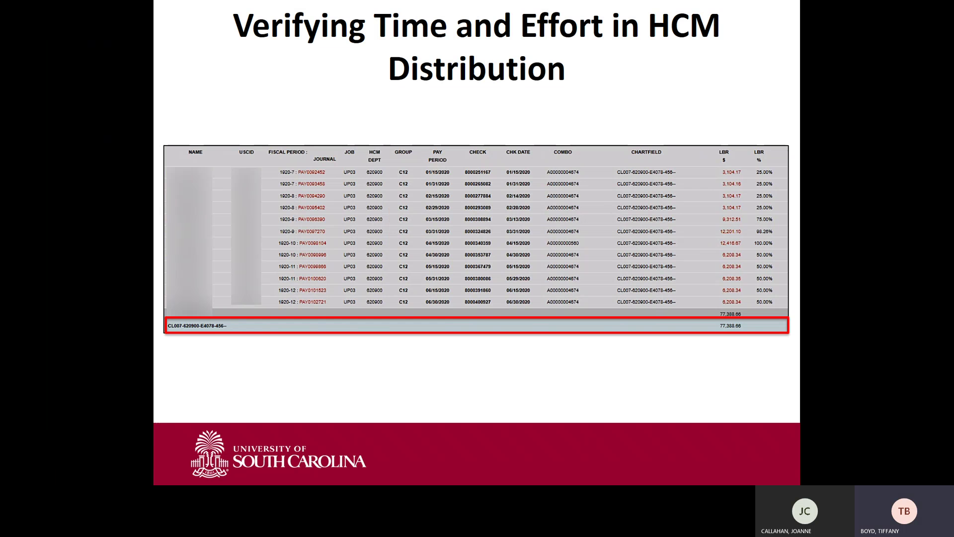
{"action": "key", "text": "Right"}
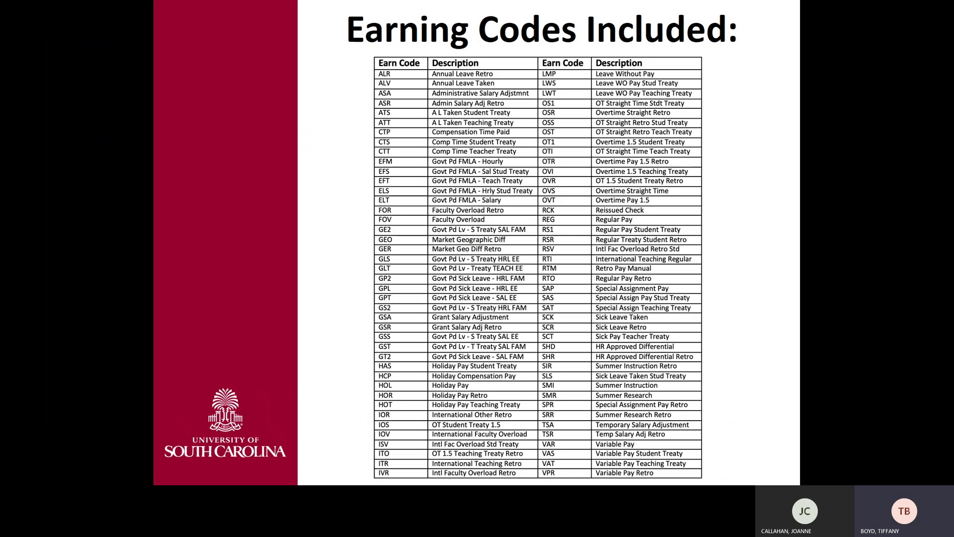